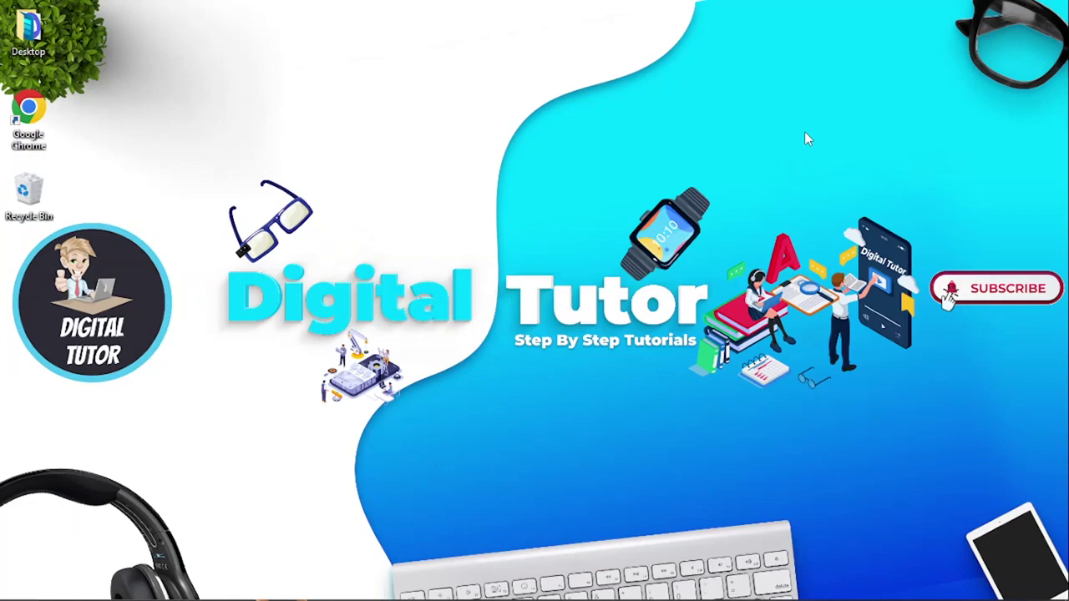
Bring Chrome back up and go to the Spotify login page with saved credentials autofilled
mouse_move(551, 597)
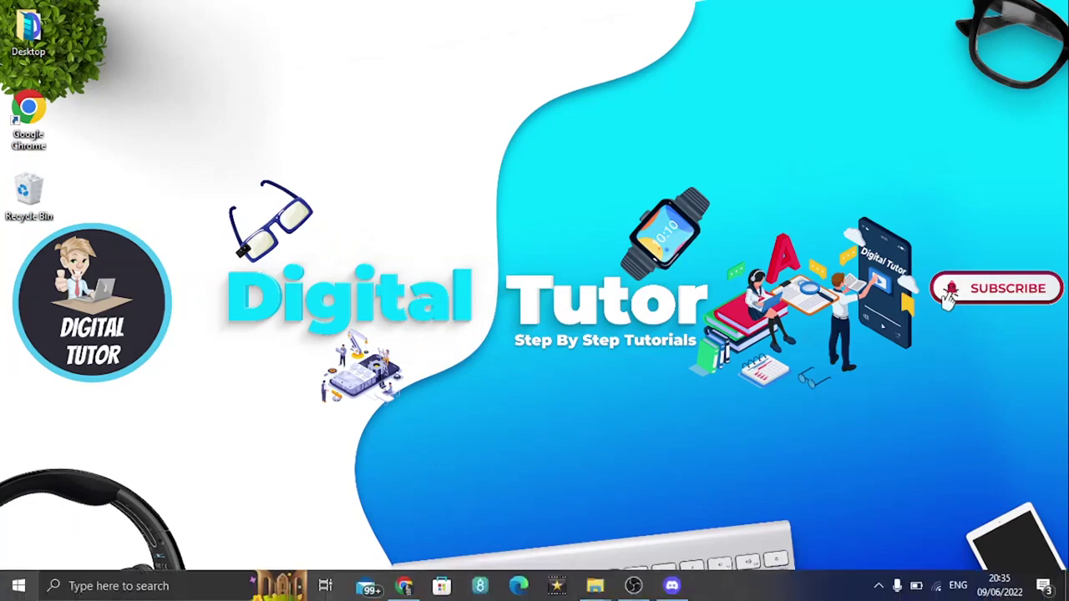
left_click(404, 586)
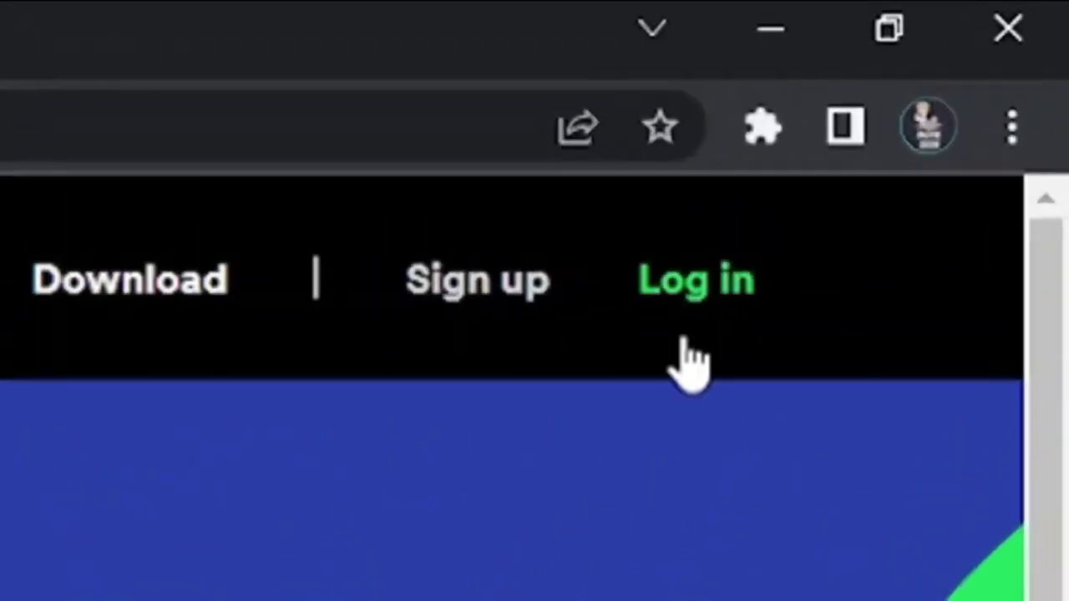
left_click(696, 305)
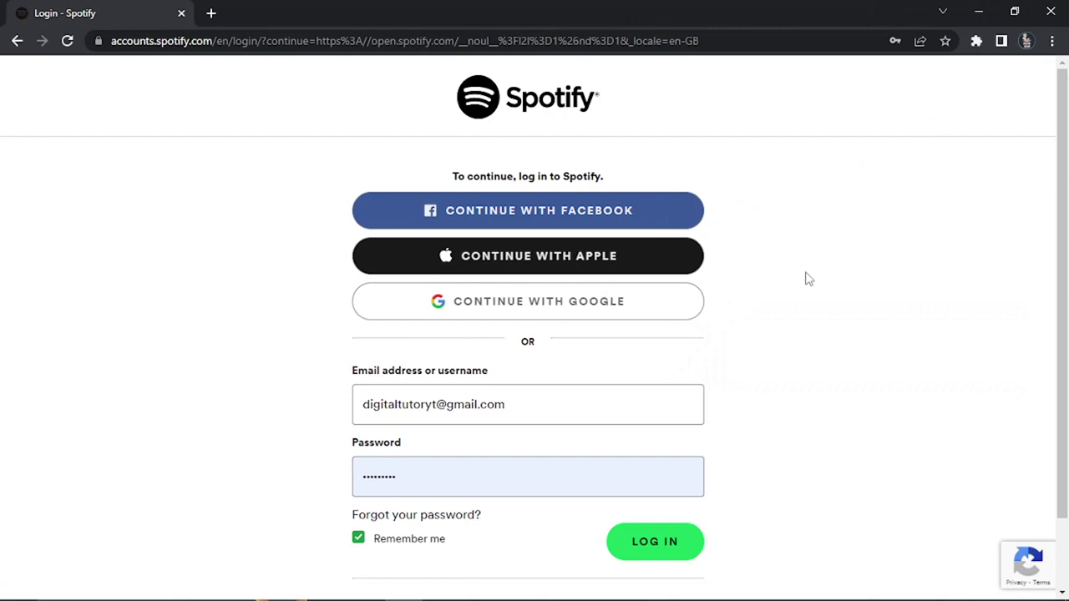
Enter '1' on the login form and highlight the Password label
type("1")
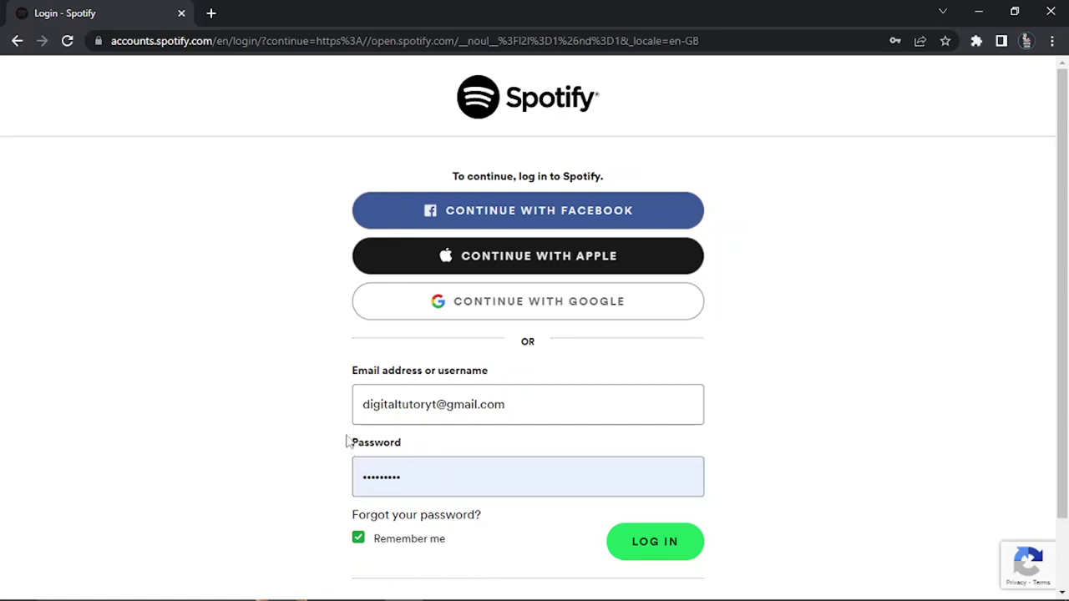
left_click_drag(347, 440, 408, 446)
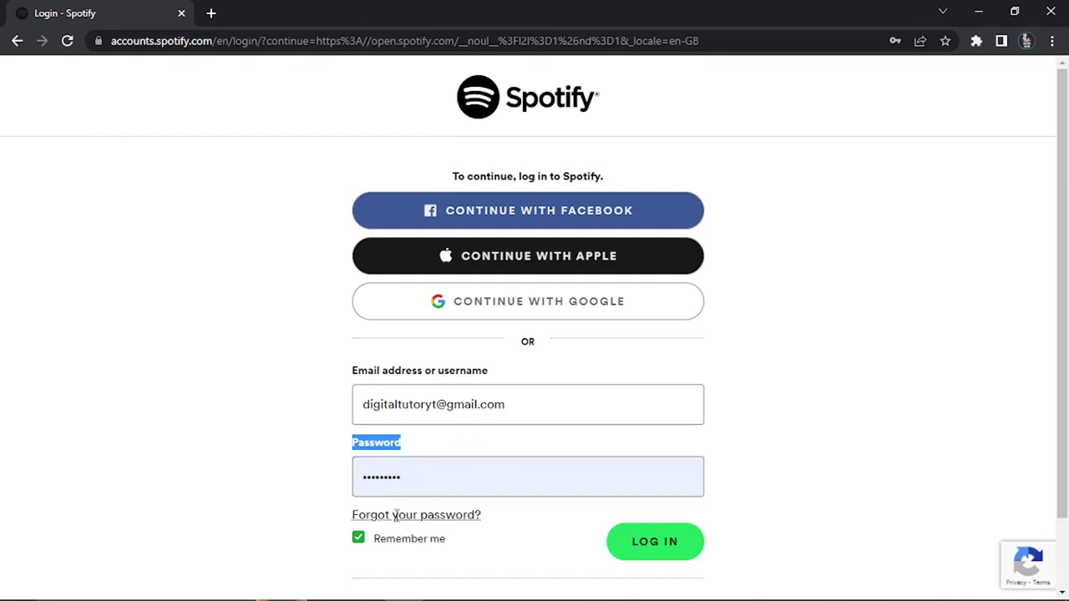
Go to the password reset page, autofill the saved e-mail, and highlight the still-need-help line
left_click(395, 515)
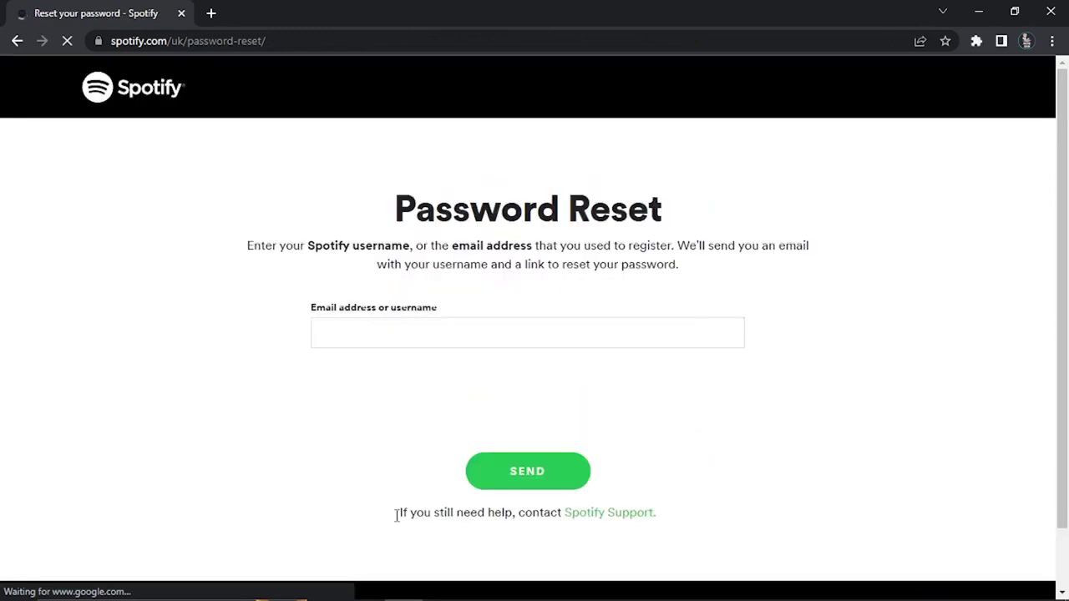
left_click(492, 326)
key("Down")
key("Return")
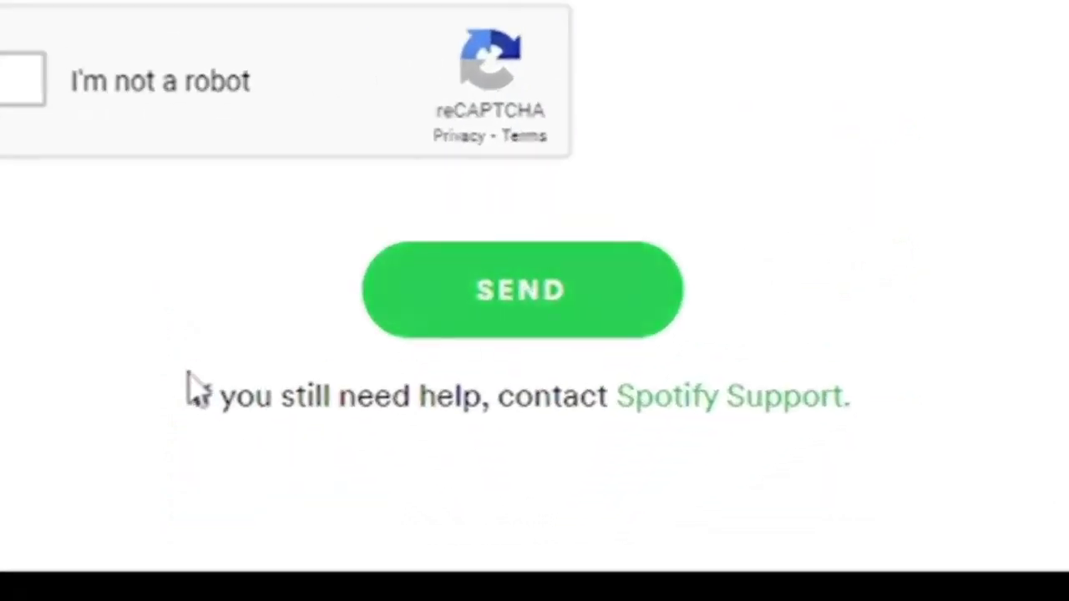
left_click_drag(192, 393, 534, 389)
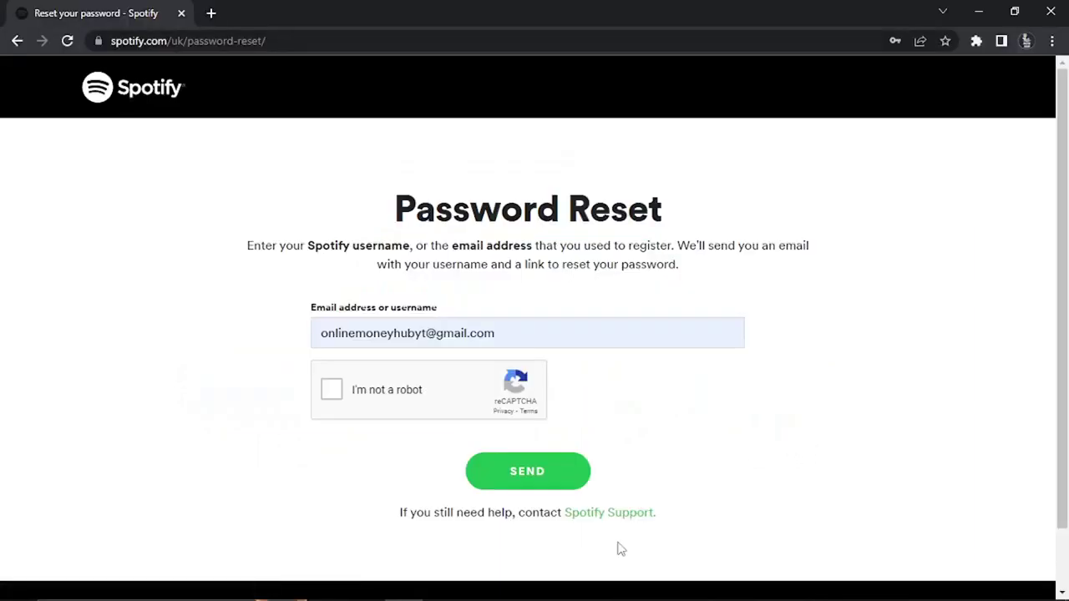
Open Spotify Support's Contact Spotify 'Send a message' page in a new tab
left_click(601, 517)
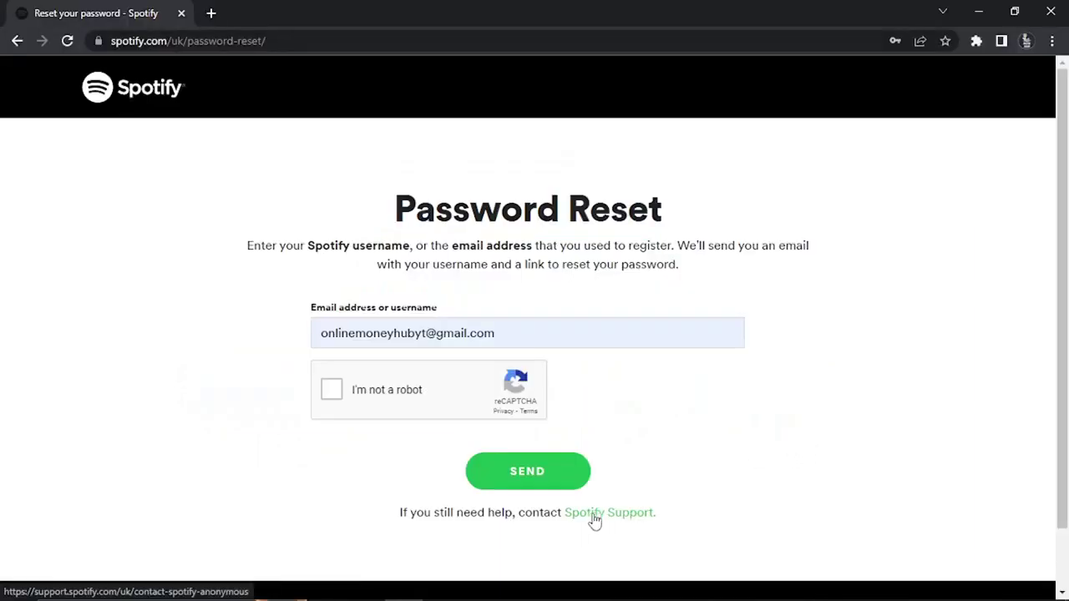
left_click(593, 518)
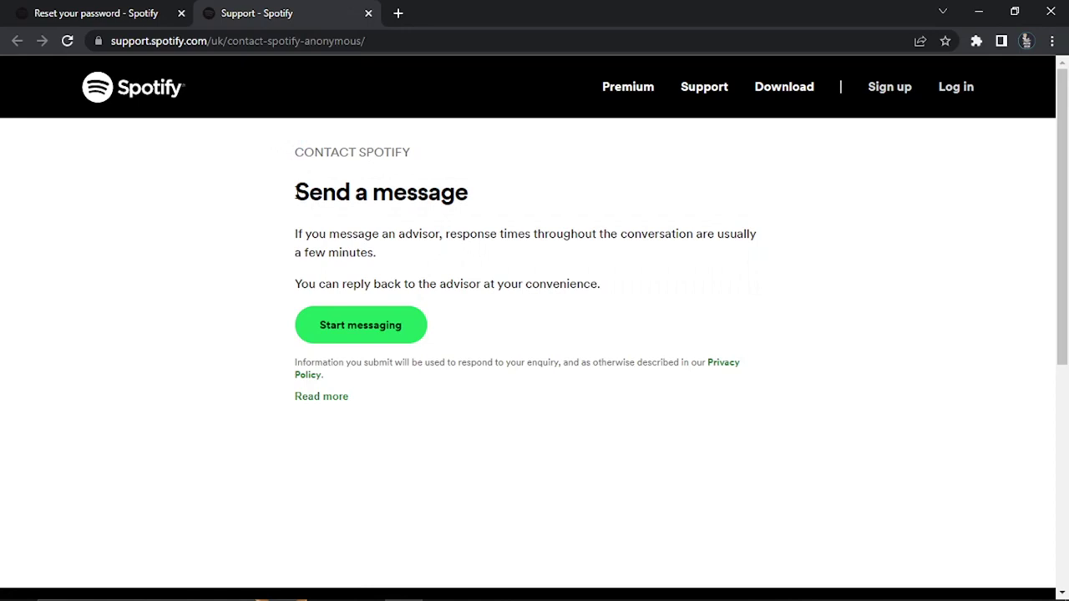
left_click_drag(308, 194, 350, 194)
left_click(443, 229)
Start a support chat, move the chat window left, and highlight the earlier chat history
left_click(351, 325)
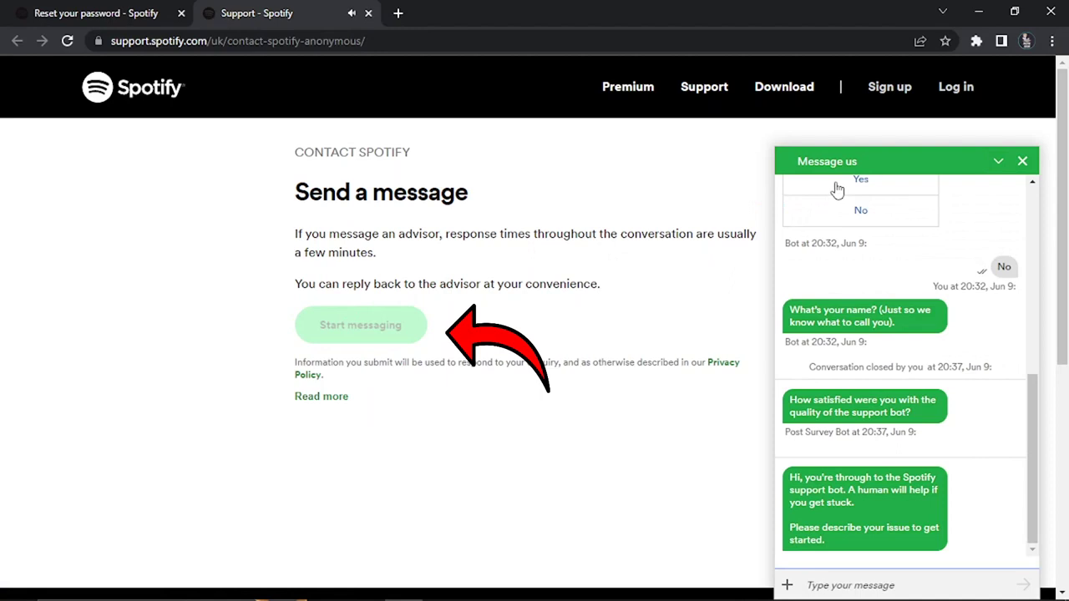
left_click_drag(855, 161, 749, 151)
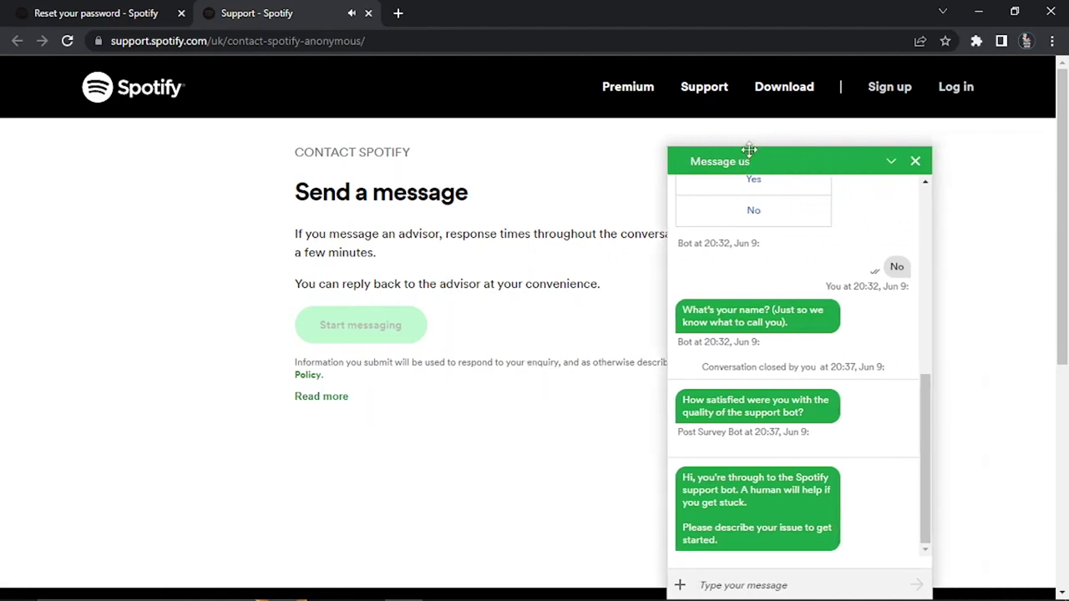
left_click(731, 472)
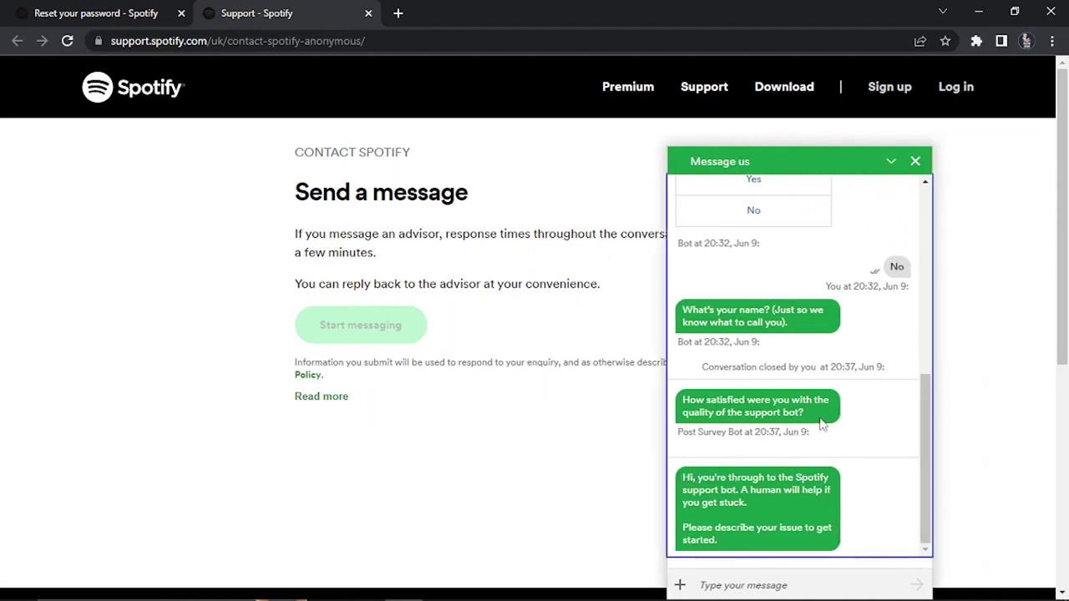
mouse_move(832, 434)
left_mouse_down()
mouse_move(686, 336)
mouse_move(708, 249)
mouse_move(702, 259)
left_mouse_up()
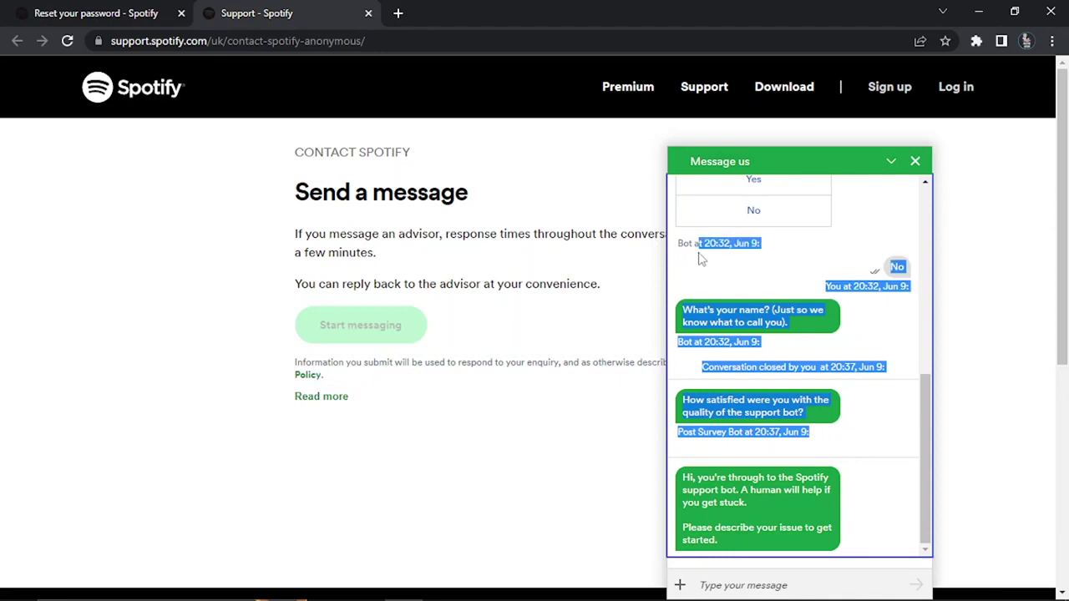
left_click(895, 445)
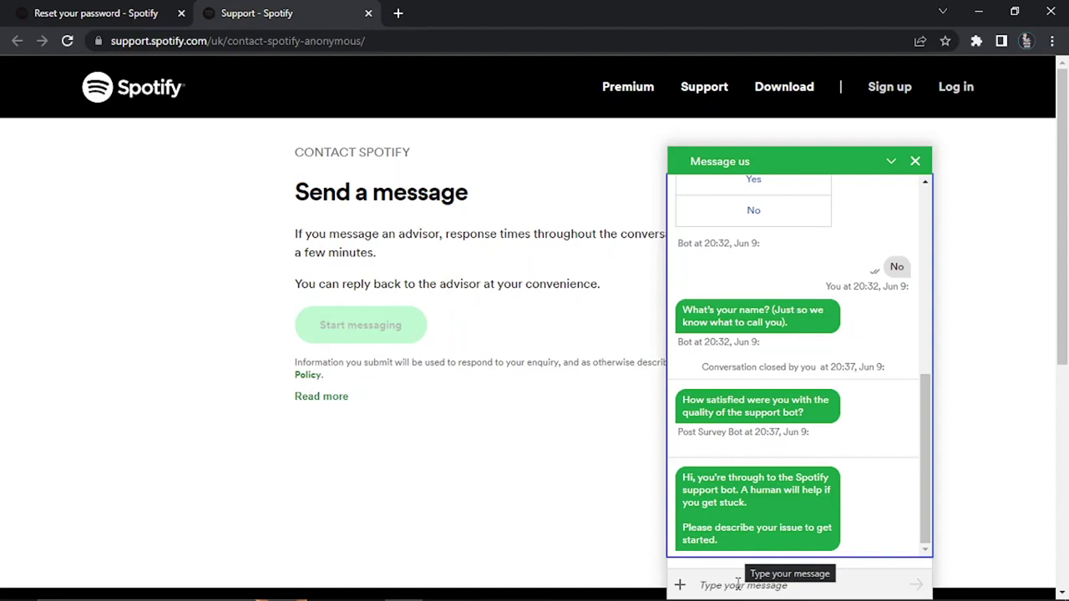
Send 'talk to advisor' to the Spotify support bot
left_click(738, 585)
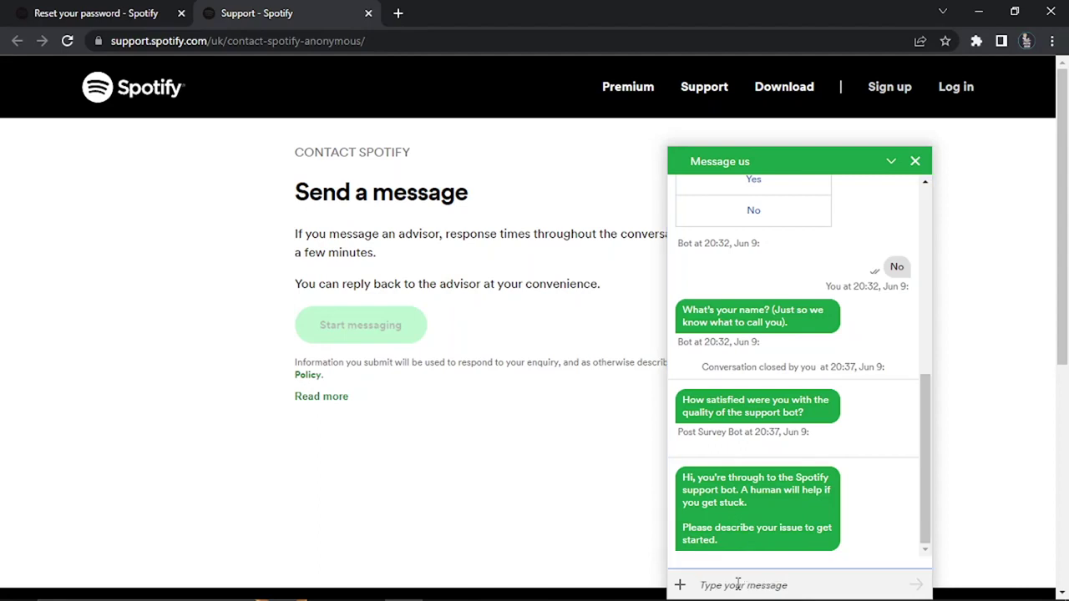
type("talk to")
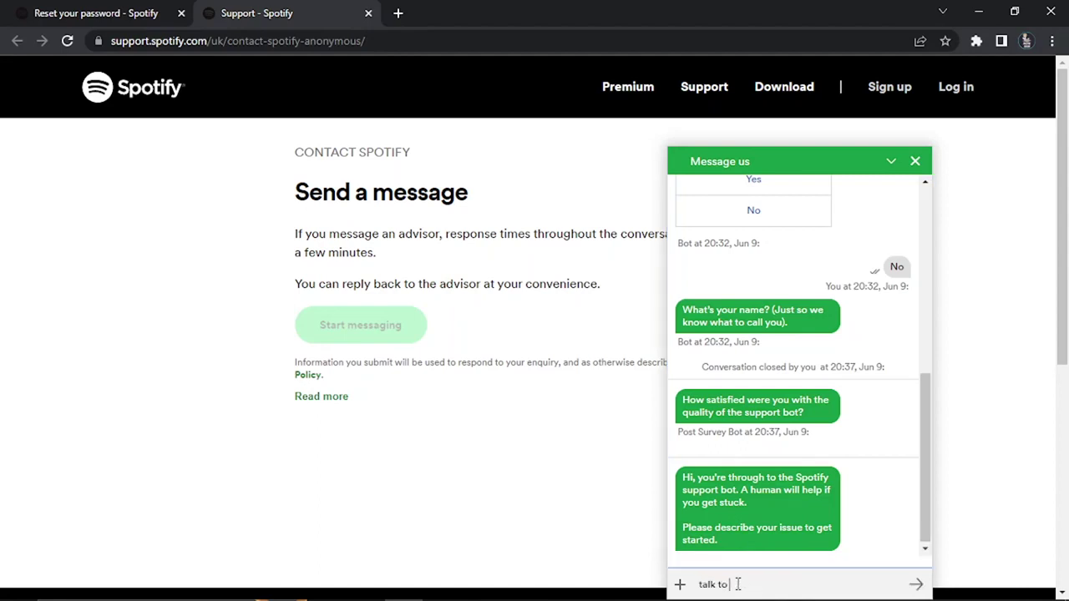
type(" advisor")
key("Return")
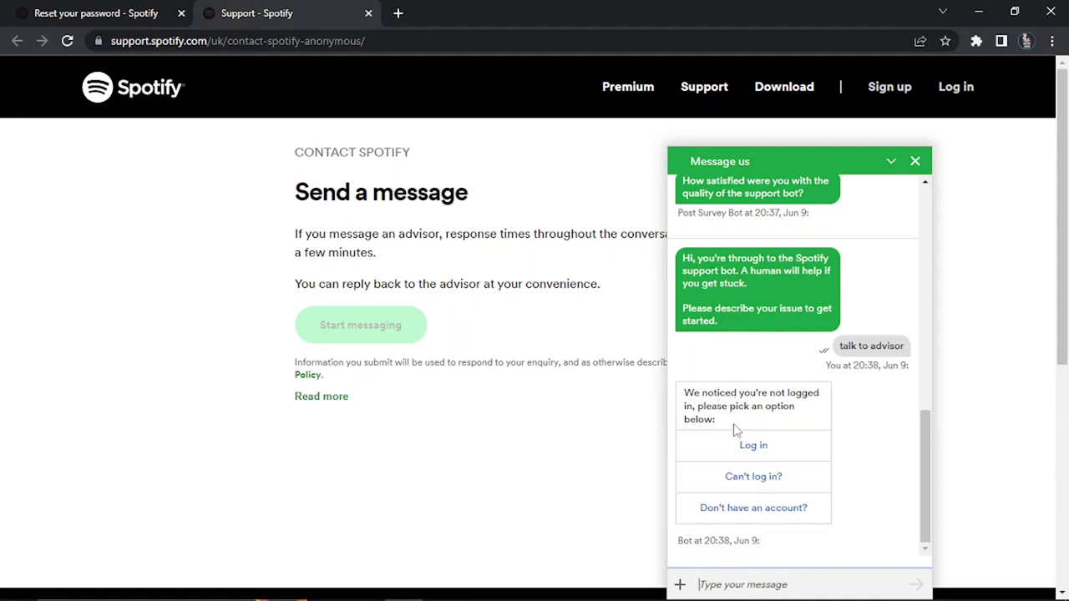
Answer the bot with 'Can't log in' and then 'No' to the e-mail question
left_click(753, 477)
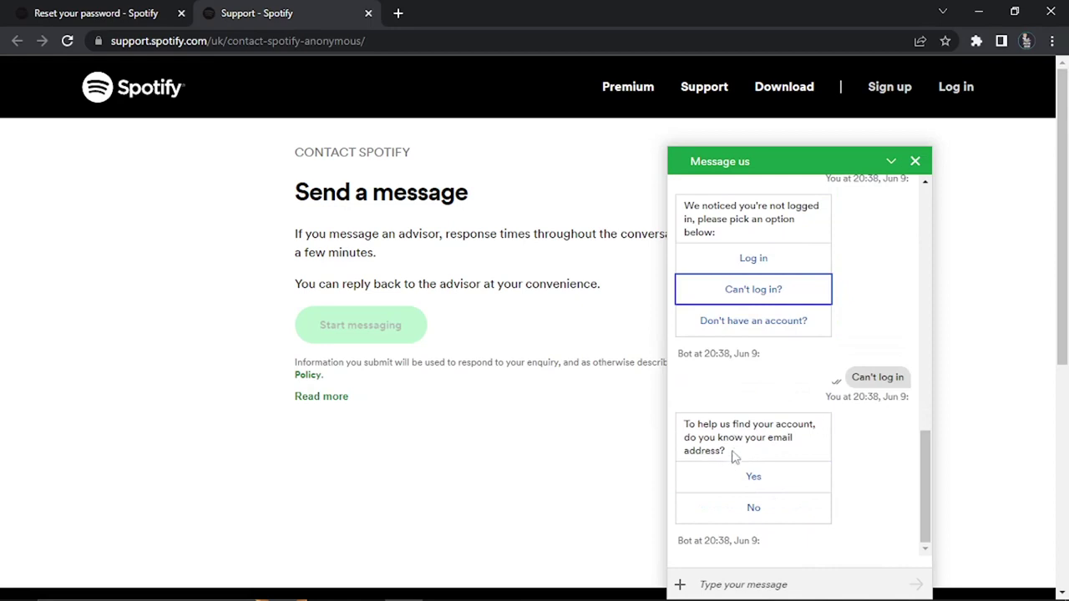
left_click_drag(726, 452, 766, 438)
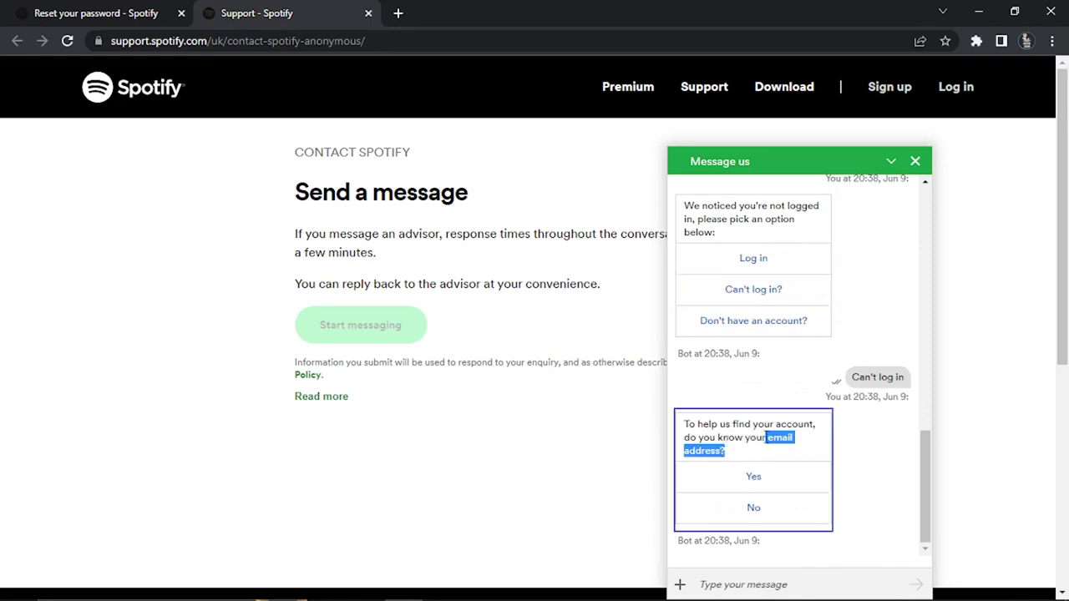
left_click(752, 511)
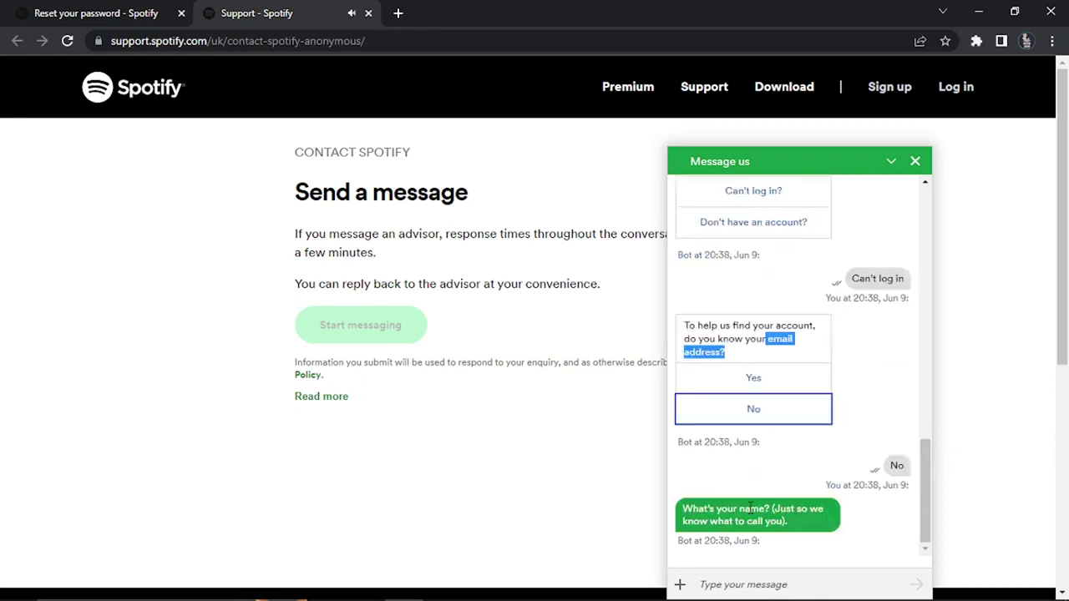